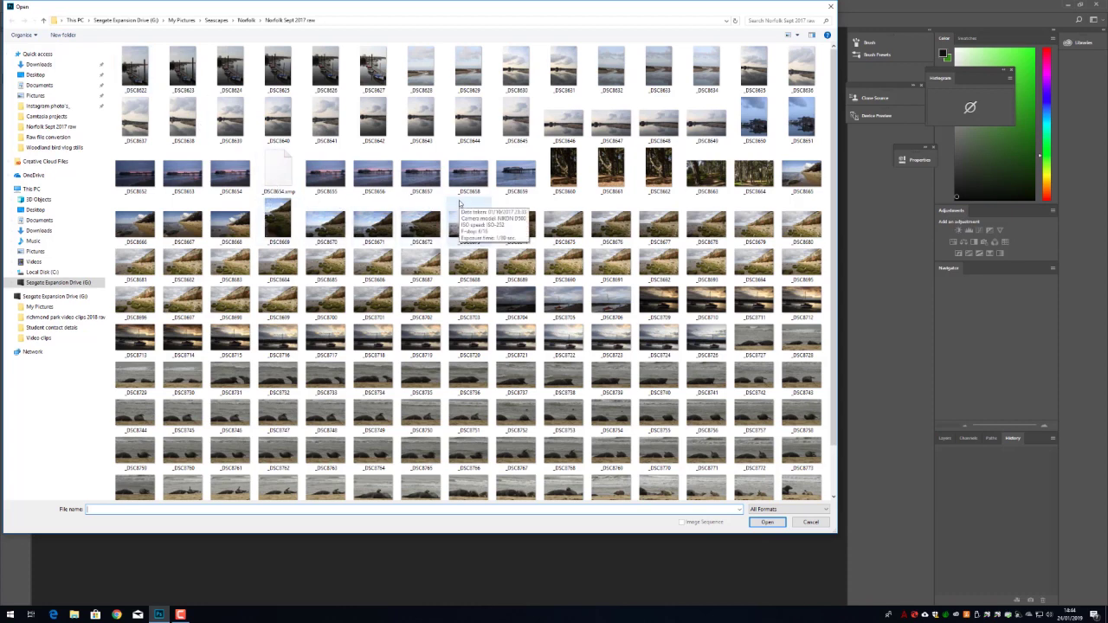
Open the pier photo _DSC8658 from the Norfolk Sept 2017 raw folder for raw processing.
click(472, 181)
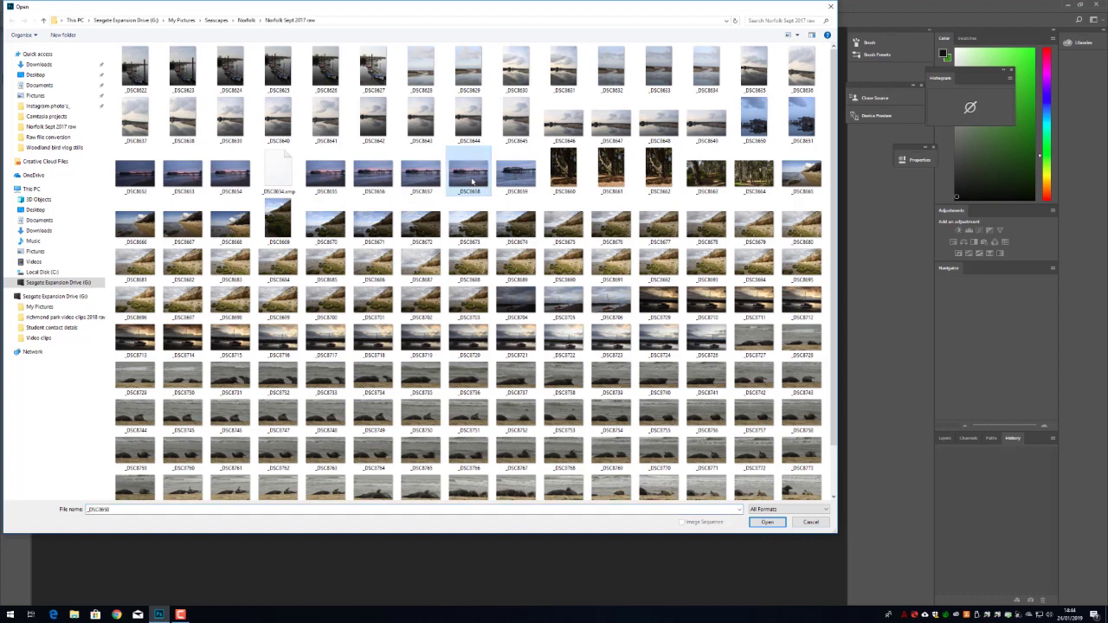
click(767, 522)
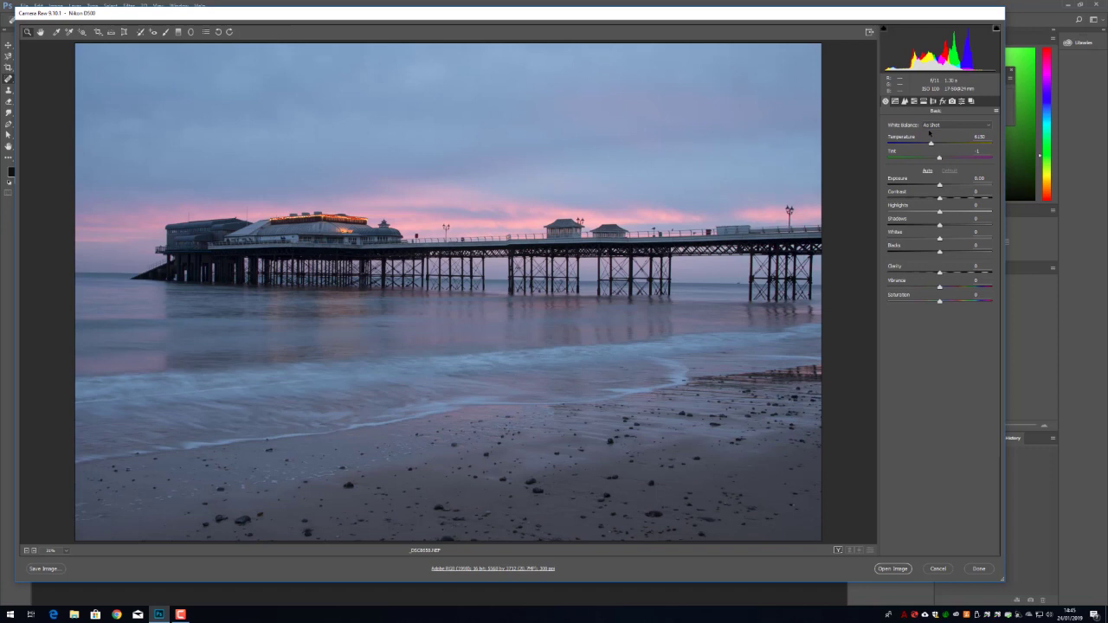
Try the Cloudy, Shade and Tungsten white balance presets on the pier photo and return to As Shot.
click(988, 127)
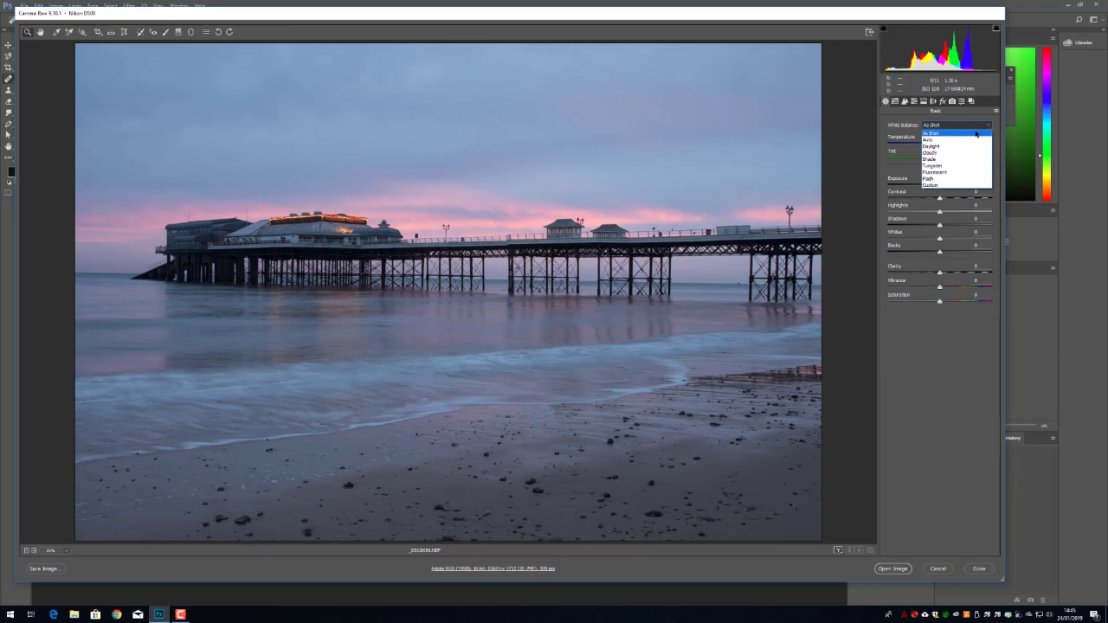
click(943, 153)
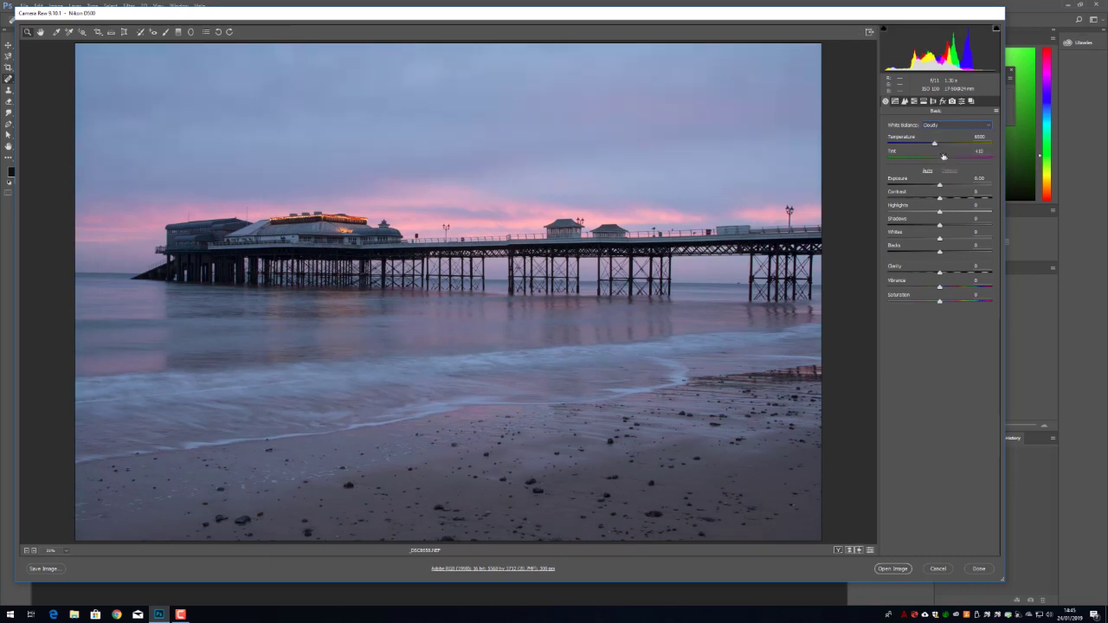
click(960, 130)
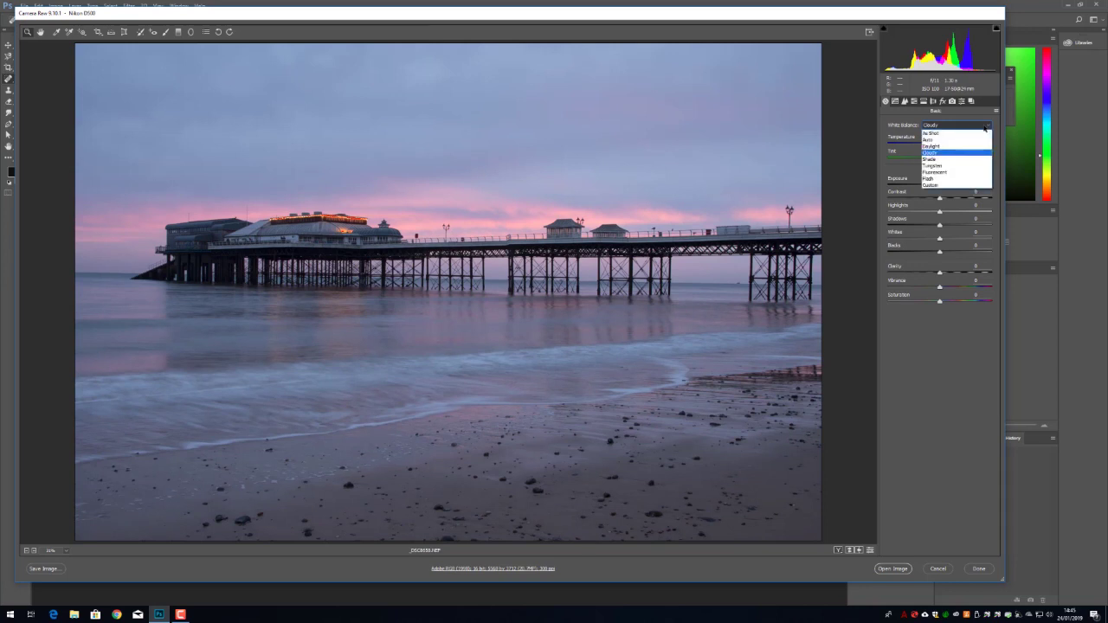
click(936, 161)
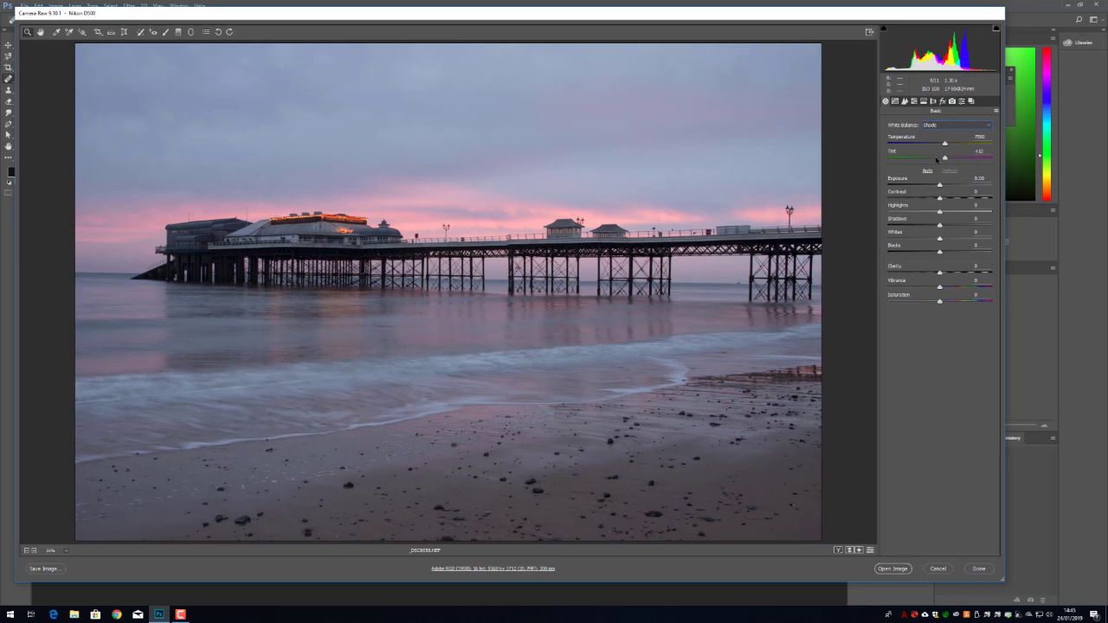
click(982, 128)
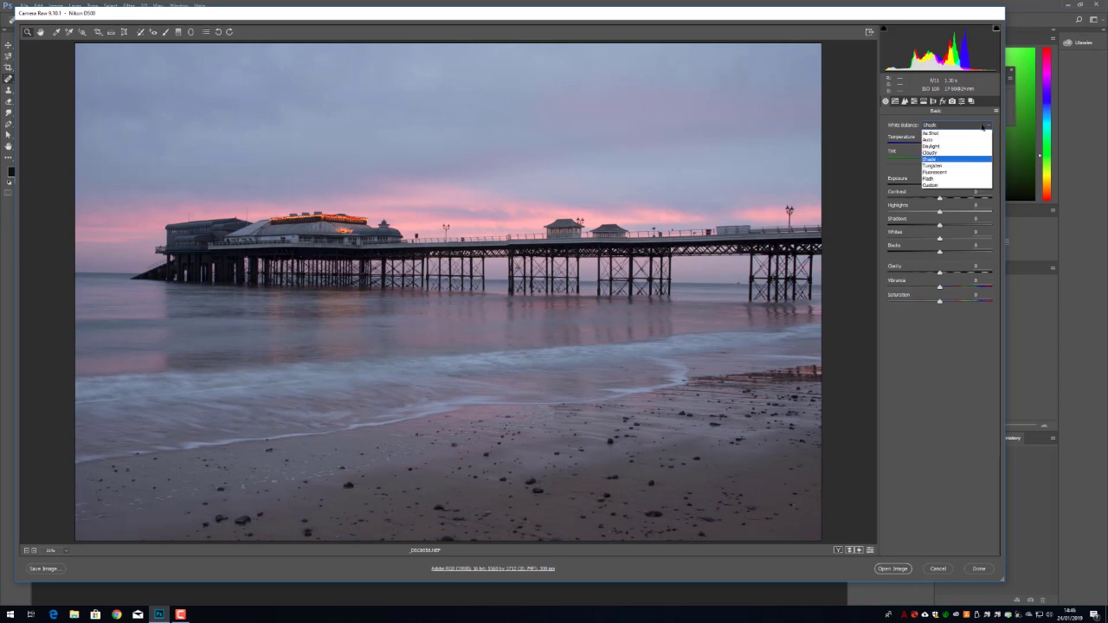
click(937, 165)
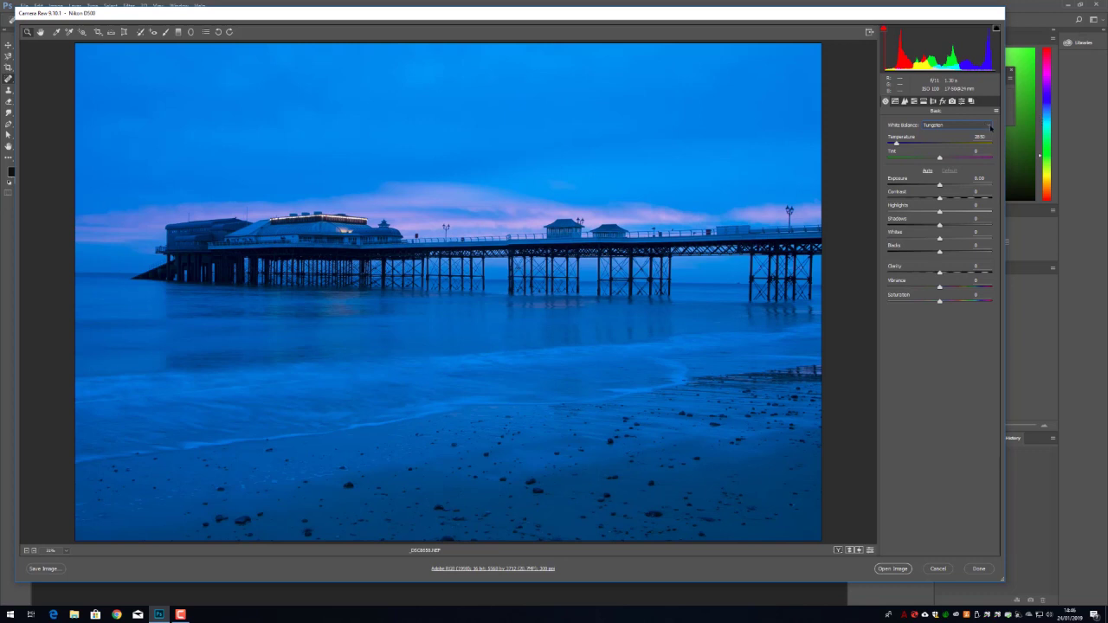
click(990, 128)
click(954, 133)
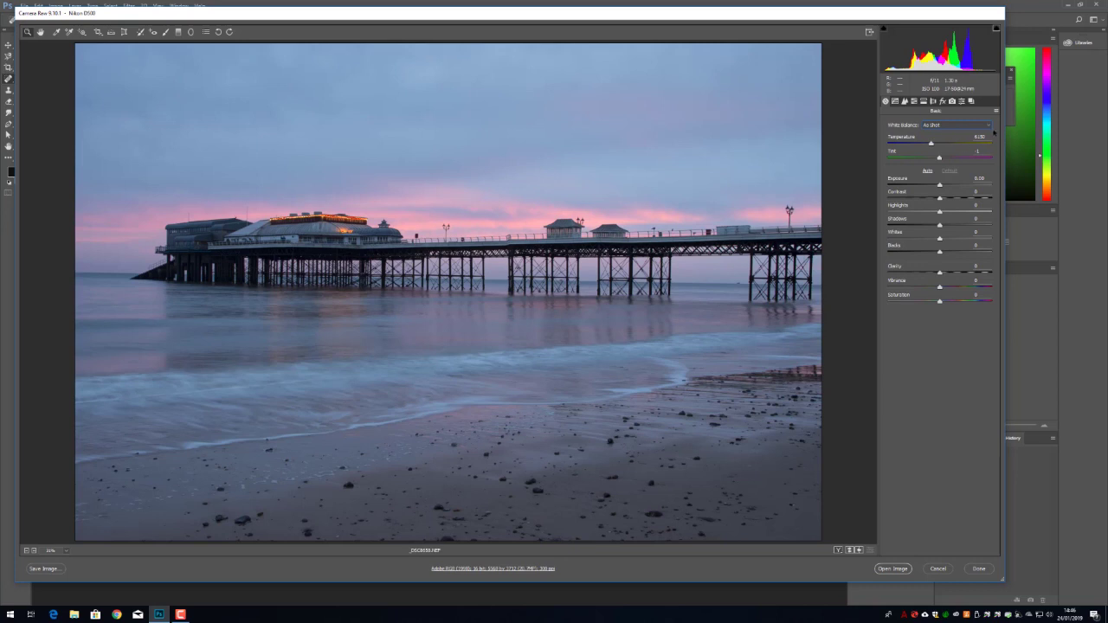
click(990, 128)
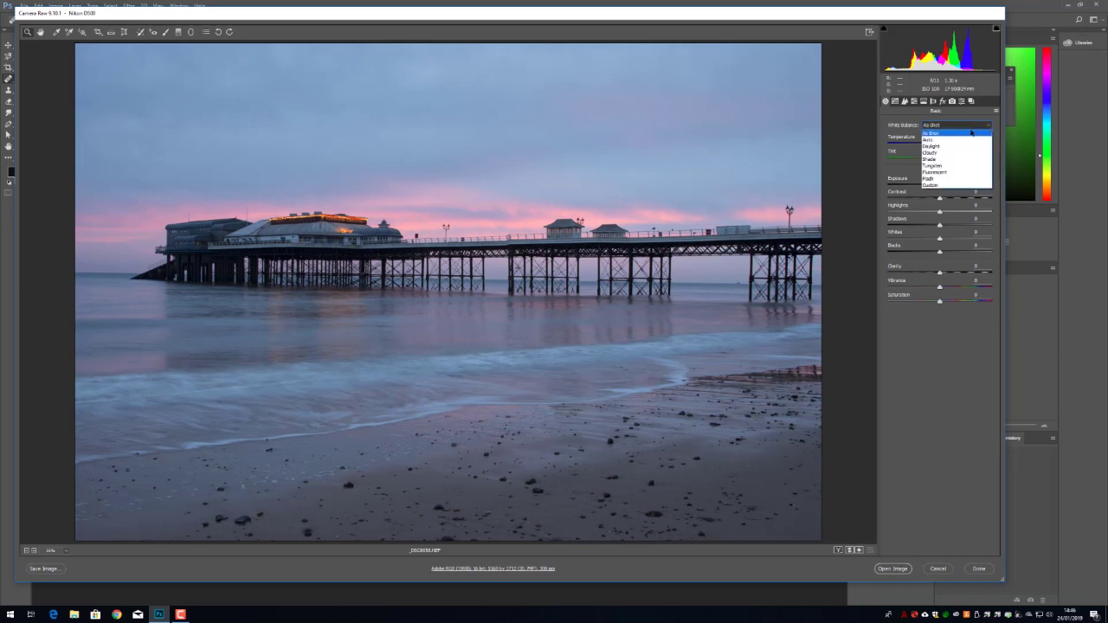
click(966, 393)
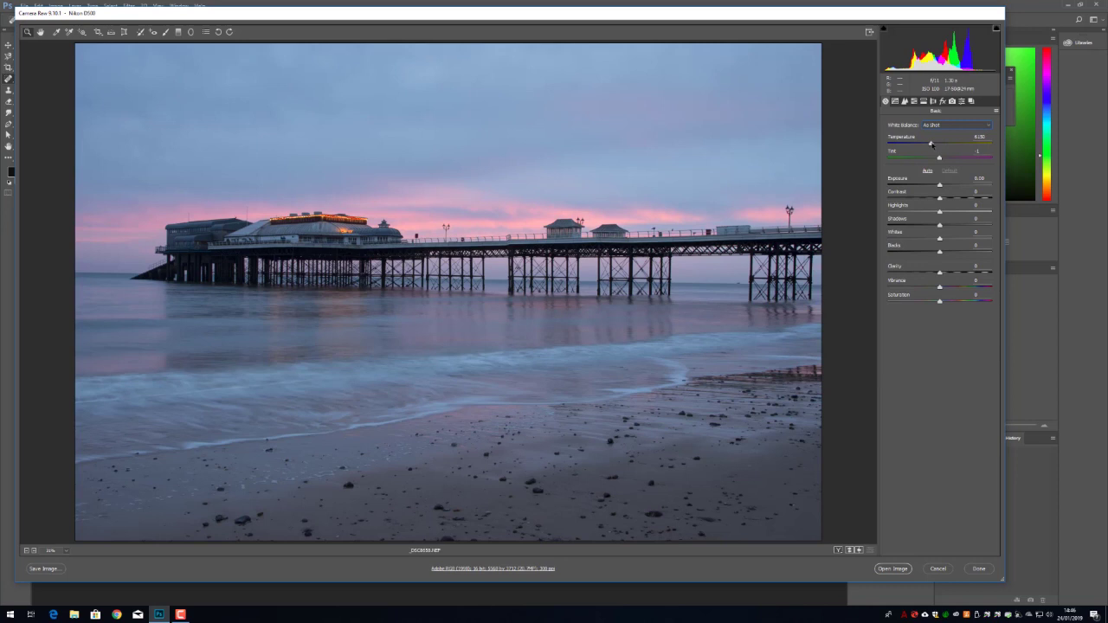
Warm the pier photo's white balance by raising the temperature to about 9400.
click(930, 144)
drag(931, 144, 956, 143)
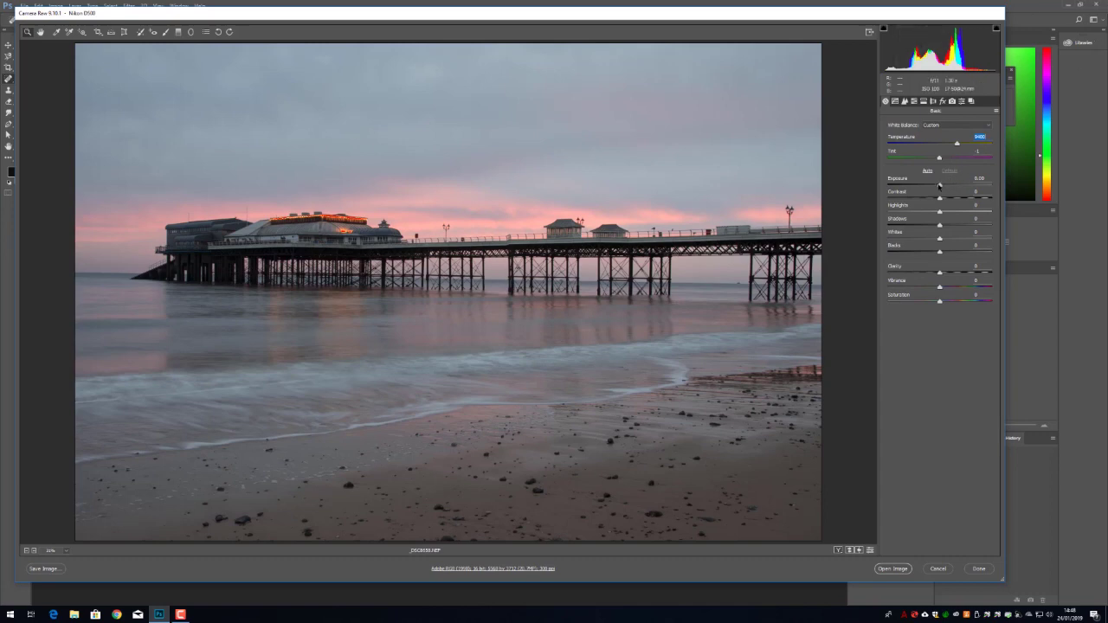
Try a darker exposure and a lower contrast on the photo, resetting each to 0.
mouse_move(940, 185)
mouse_down()
mouse_move(950, 185)
mouse_move(900, 189)
mouse_move(924, 185)
mouse_up()
click(967, 184)
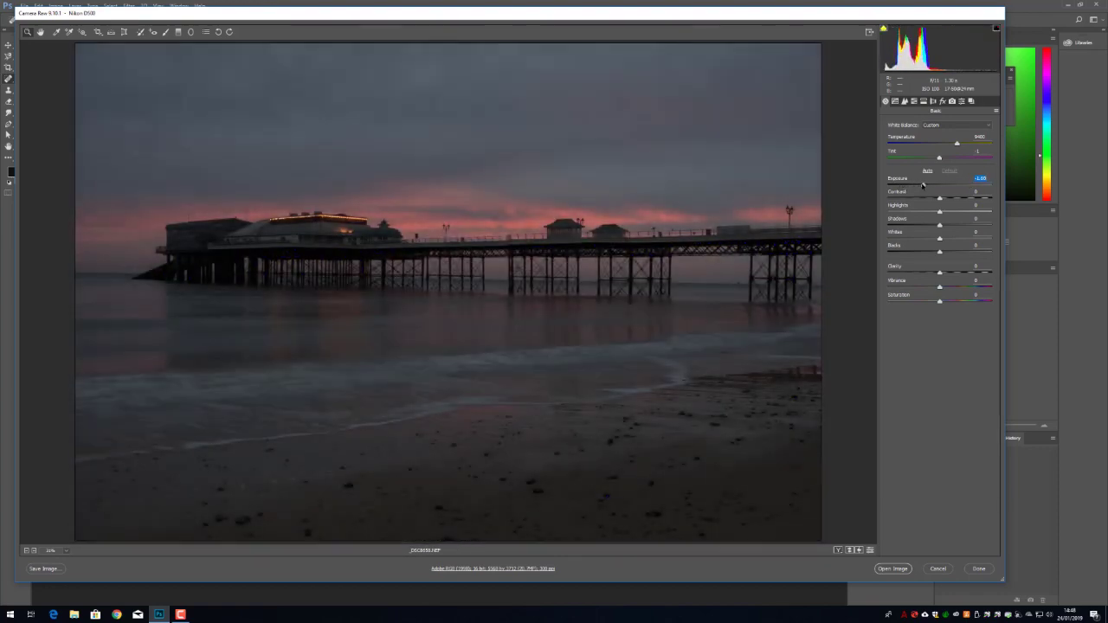
double_click(924, 186)
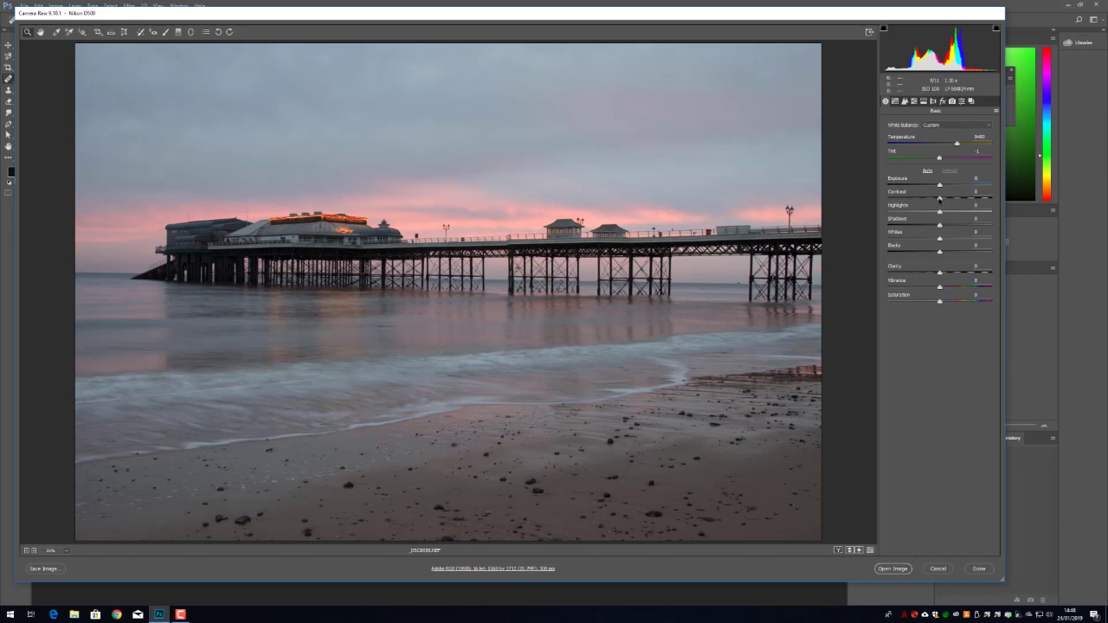
mouse_move(939, 199)
mouse_down()
mouse_move(994, 199)
mouse_move(860, 211)
mouse_move(927, 205)
mouse_up()
double_click(926, 205)
Lower the photo's highlights to about -89 and its shadows to about -31.
drag(939, 212, 880, 216)
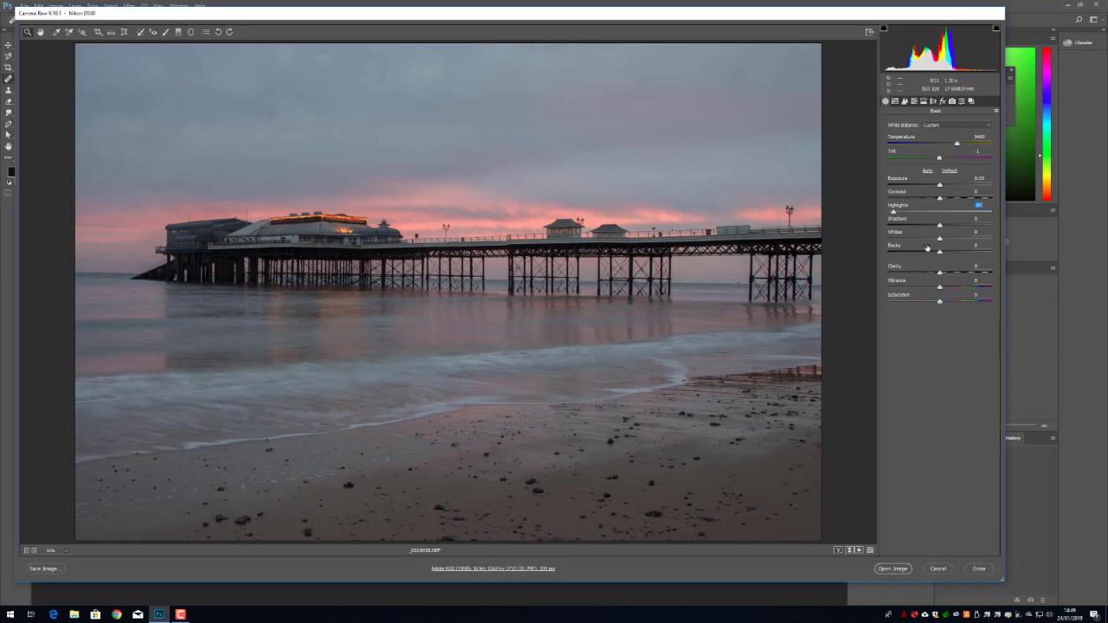
drag(938, 230, 865, 232)
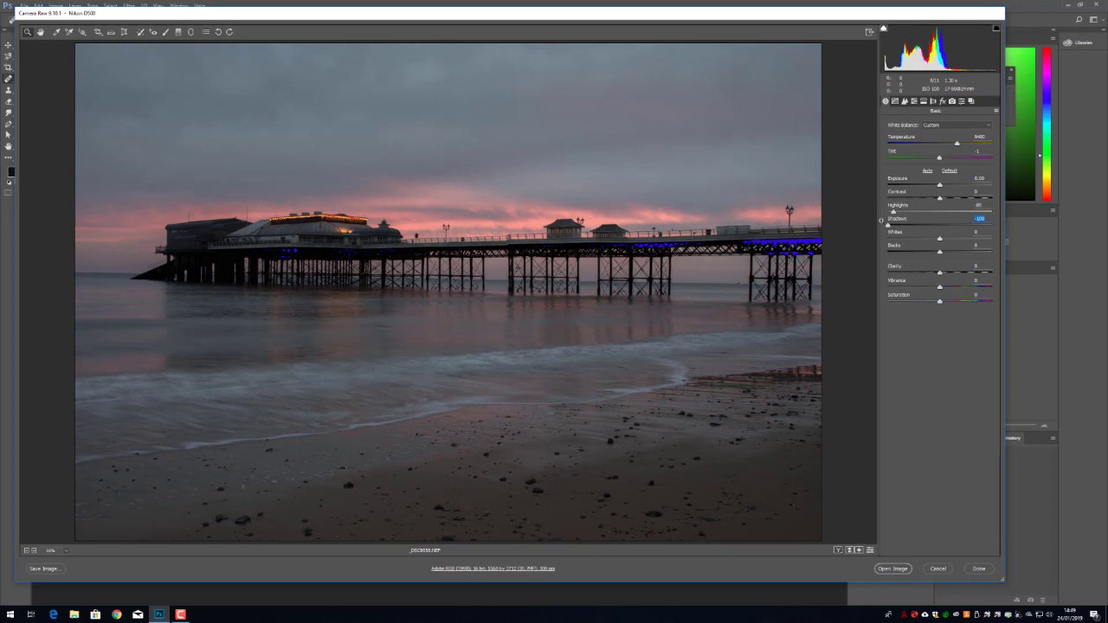
drag(888, 225, 923, 225)
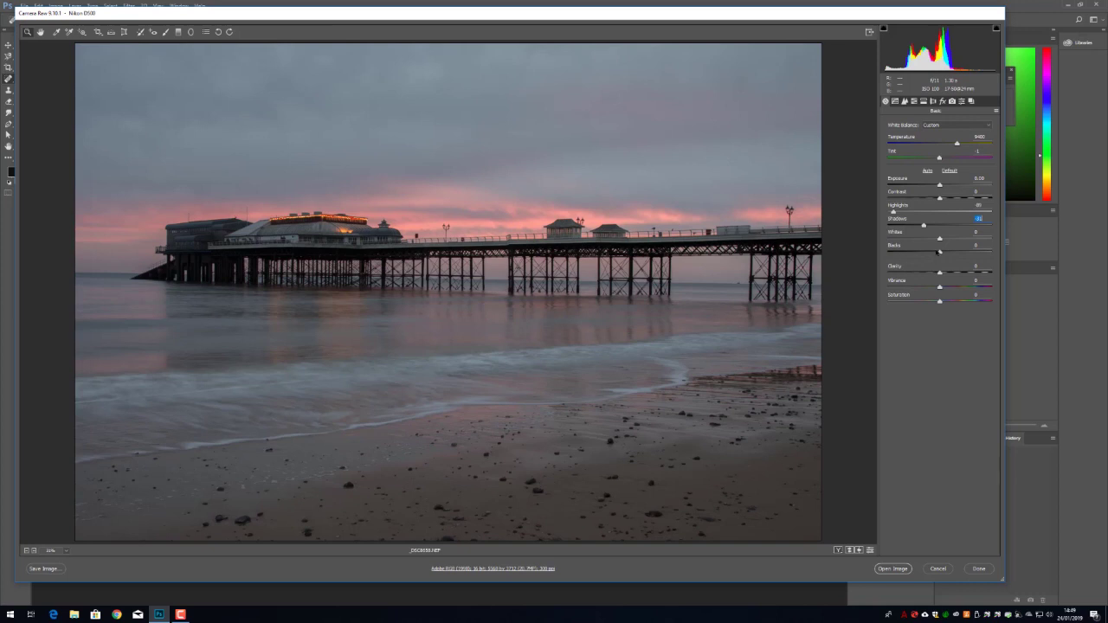
Lower the whites to about -68 and raise the blacks to about +18 to avoid clipping under the pier.
click(939, 239)
drag(940, 238, 904, 243)
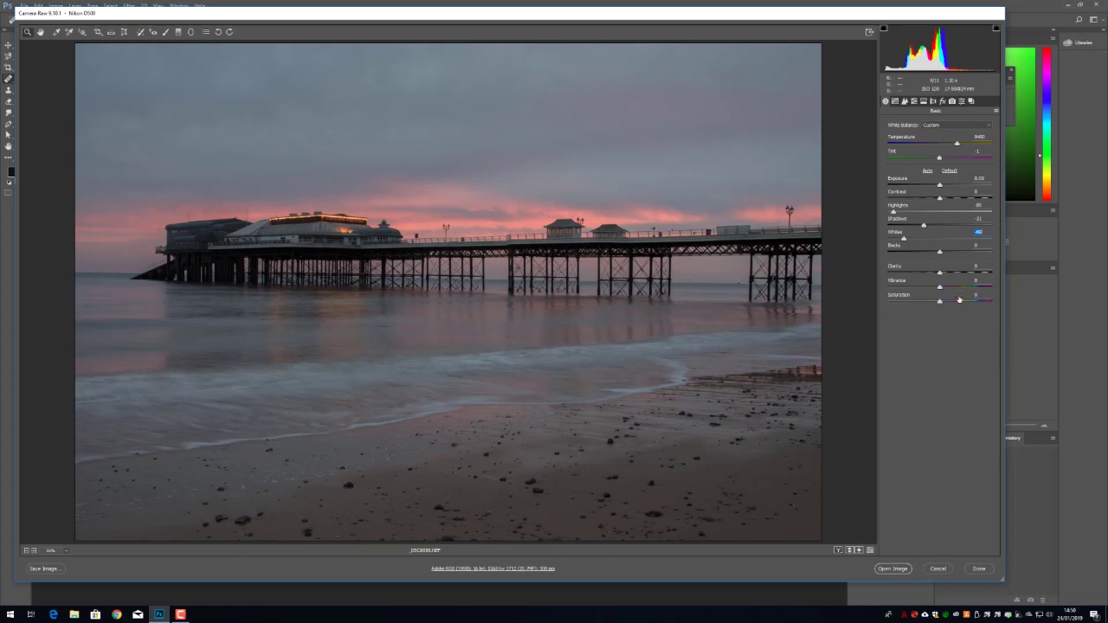
drag(941, 252, 924, 253)
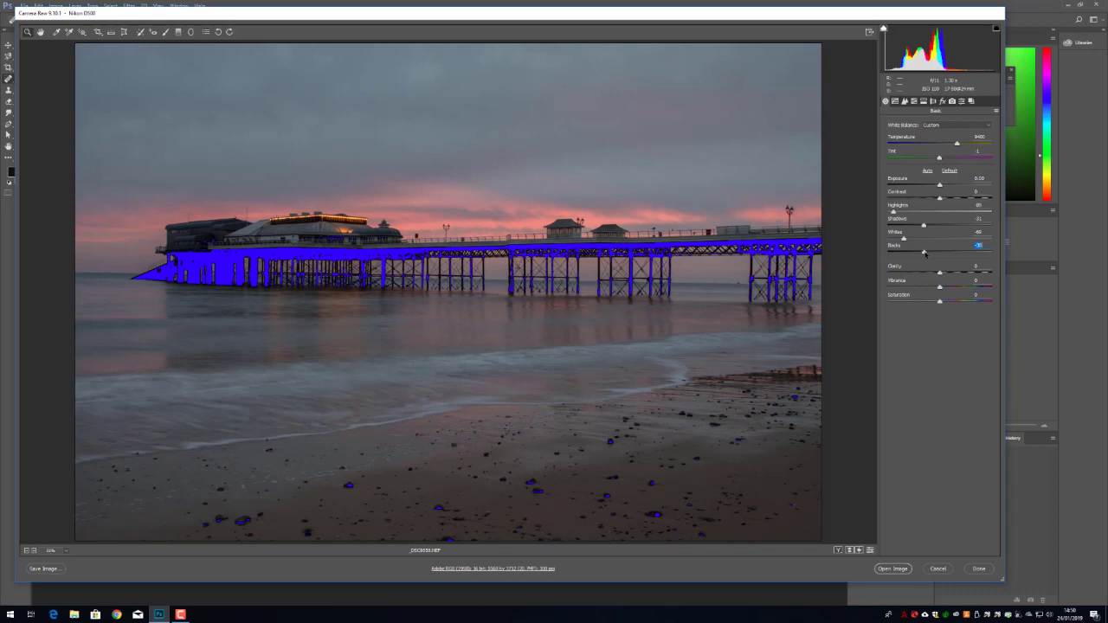
drag(924, 253, 948, 252)
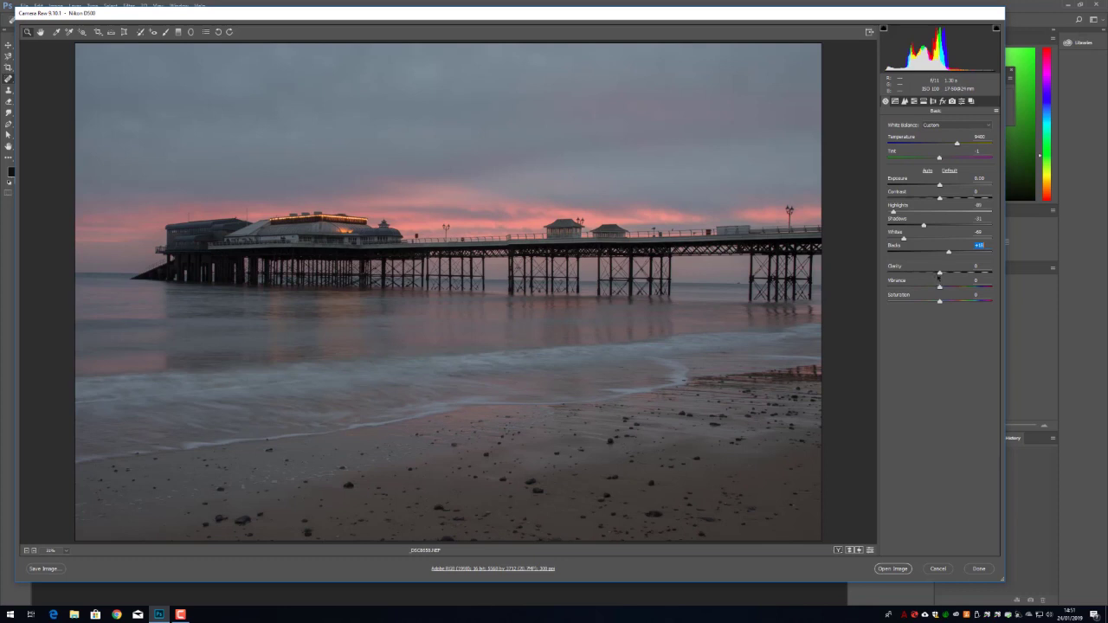
Increase the clarity to about +63 and lift the shadows to about -6 to reduce the dark clipping.
click(940, 274)
drag(940, 273, 972, 274)
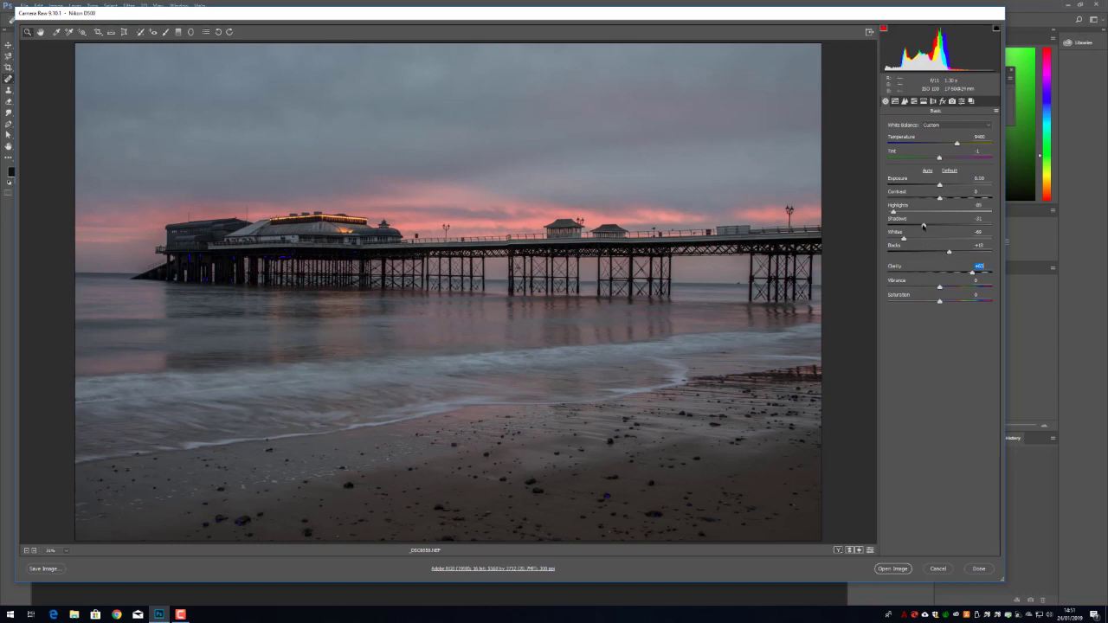
drag(922, 225, 936, 226)
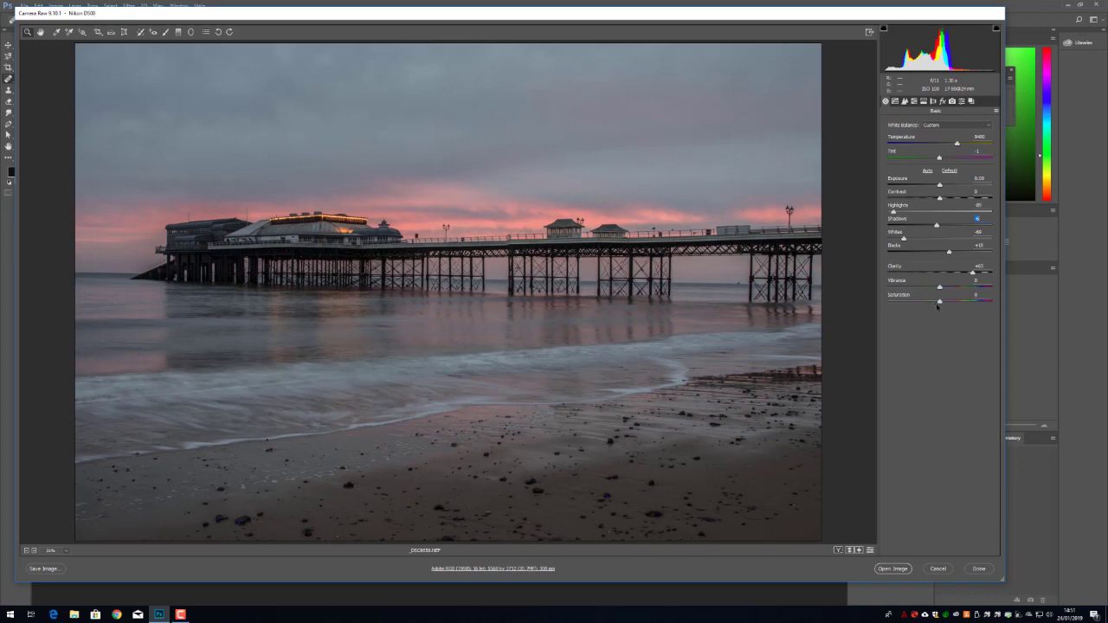
Boost the photo's colours with a saturation of about +8 and a vibrance of about +74.
mouse_move(939, 301)
mouse_down()
mouse_move(1021, 289)
mouse_move(930, 301)
mouse_move(942, 305)
mouse_up()
drag(946, 305, 944, 306)
drag(941, 288, 978, 288)
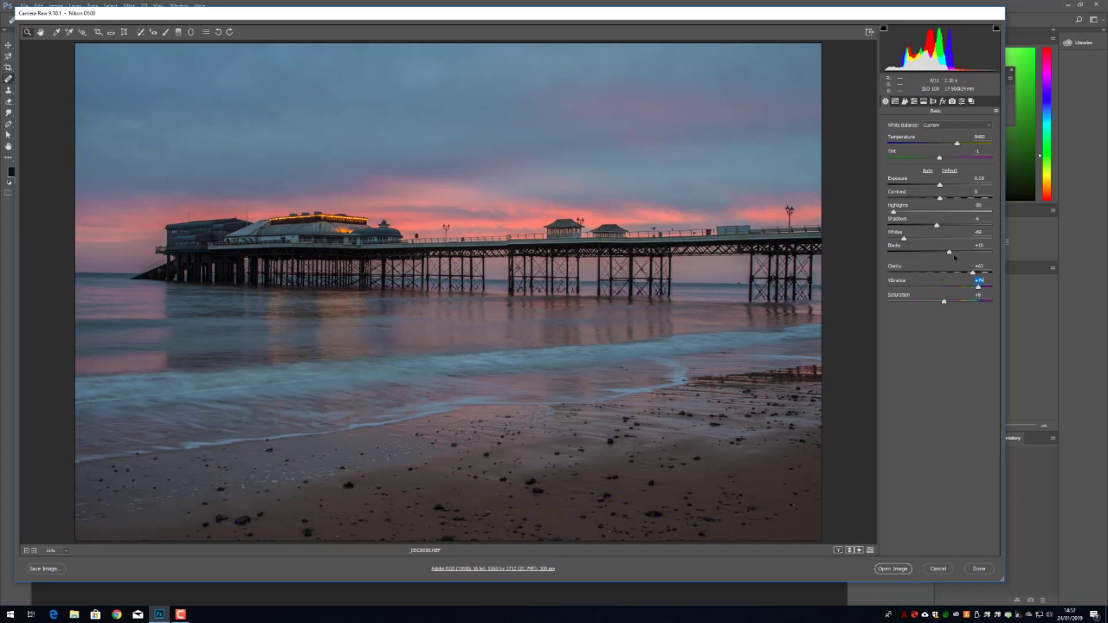
Raise the blacks to about +22 and open the adjusted raw image in the main Photoshop editor.
drag(950, 253, 953, 254)
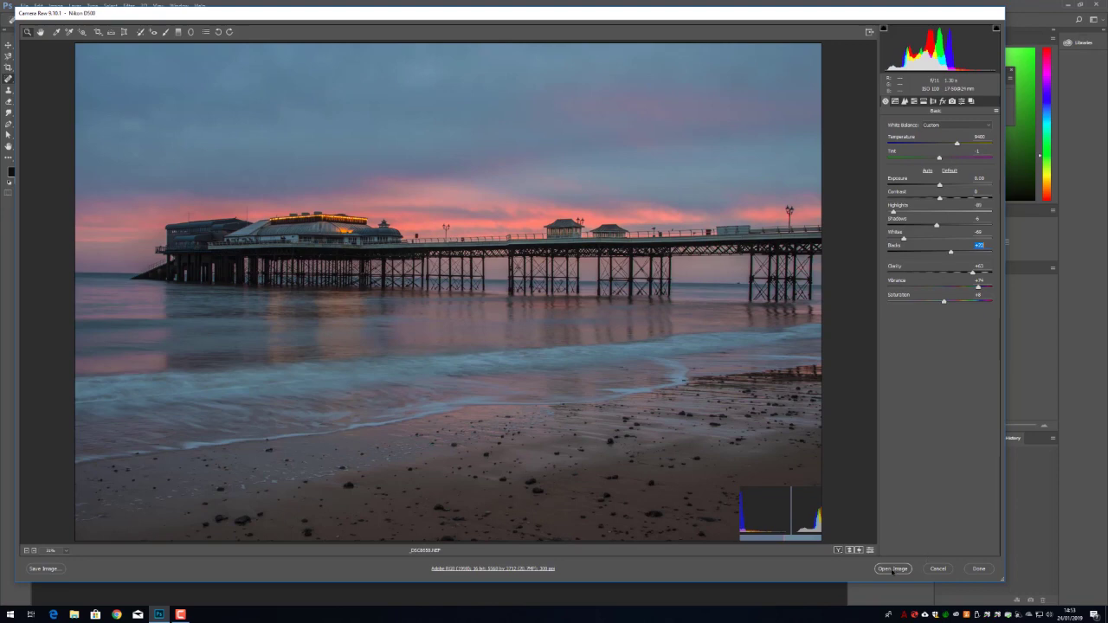
click(892, 568)
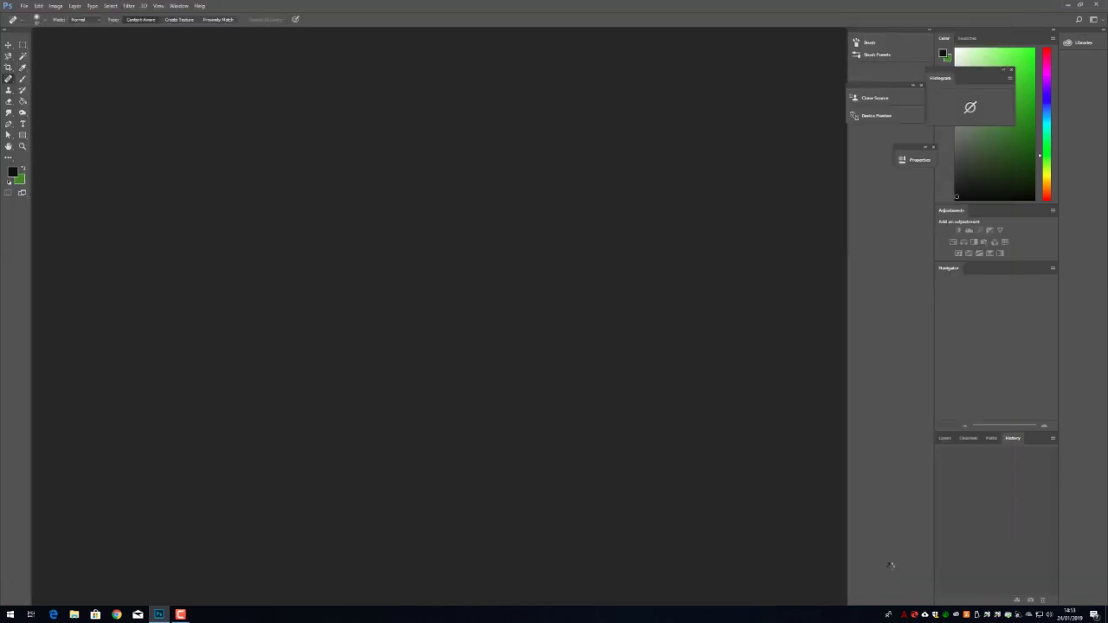